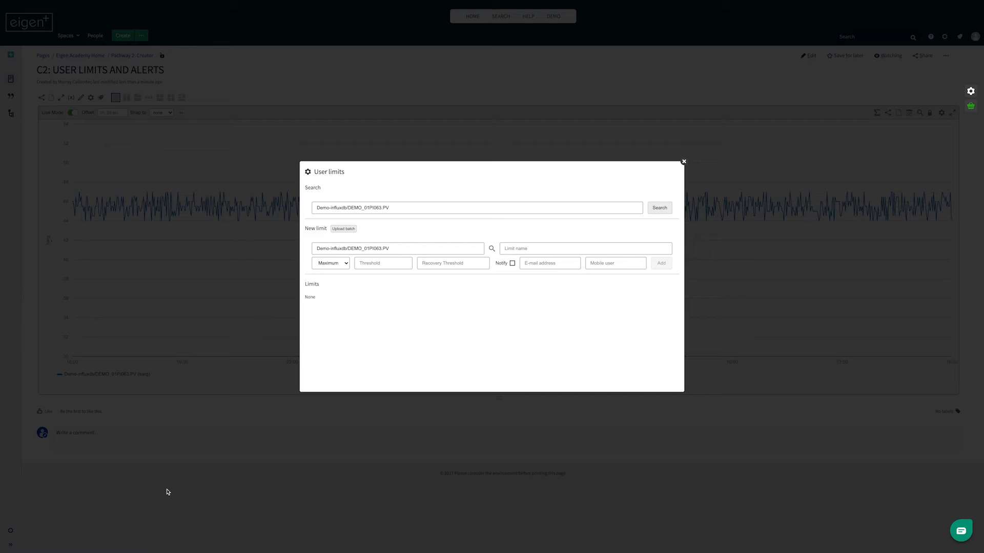
Configure the new limit for DEMO_01PI063.PV as a Minimum with threshold 44.1 and recovery threshold 45.0
click(348, 266)
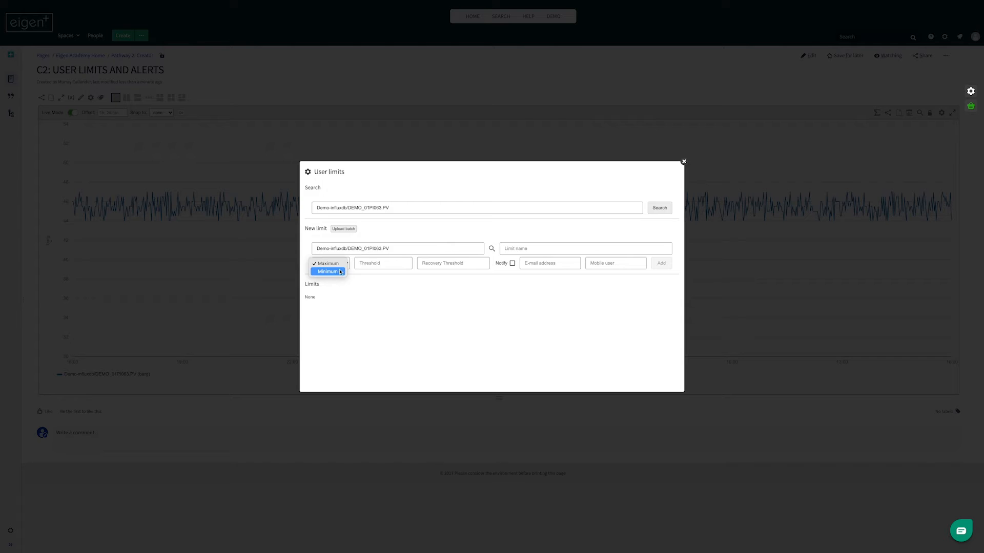
click(339, 272)
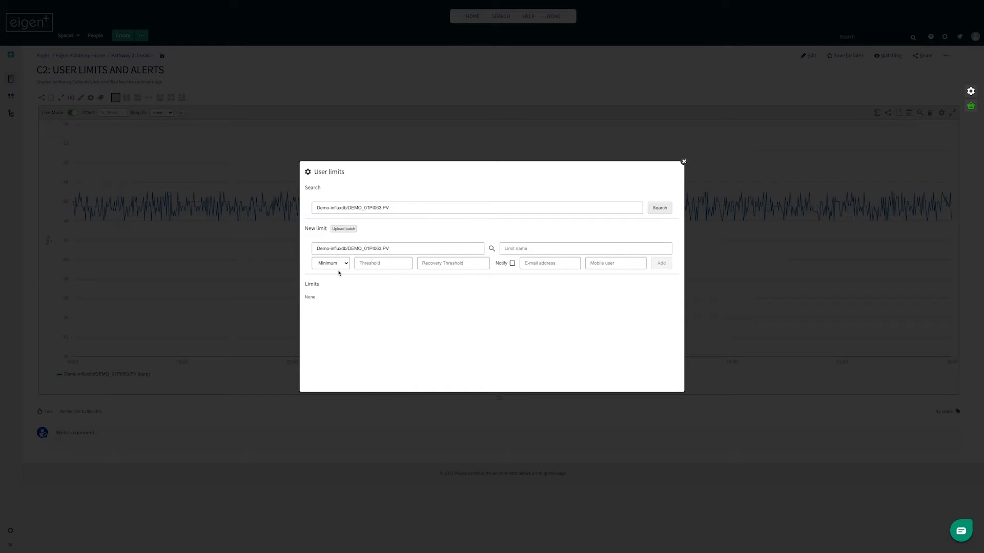
click(372, 262)
text(44.1)
click(478, 264)
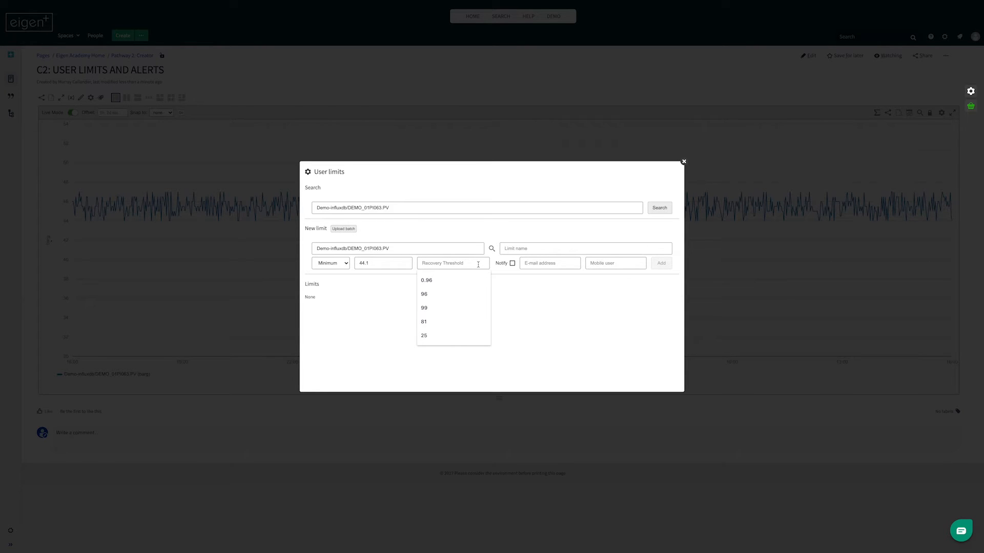
text(45)
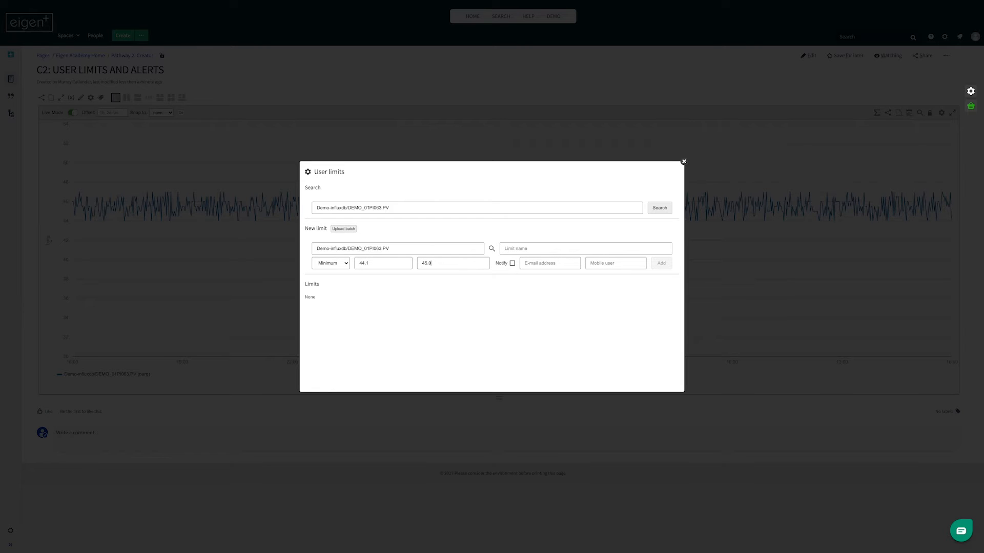
Name the new limit "Well F Lo Pressure", add it to the tag's limits and close the user limits dialog
click(528, 250)
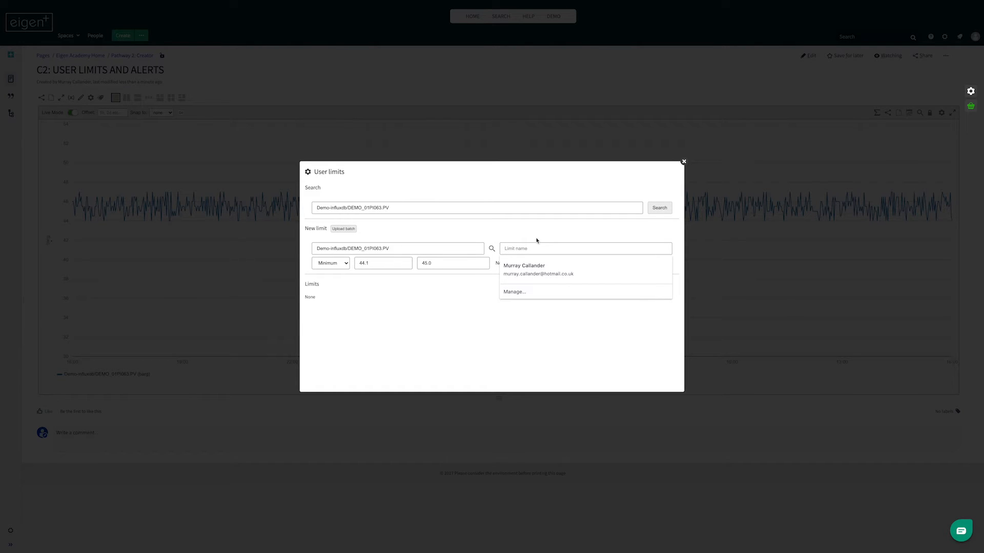
text(Well)
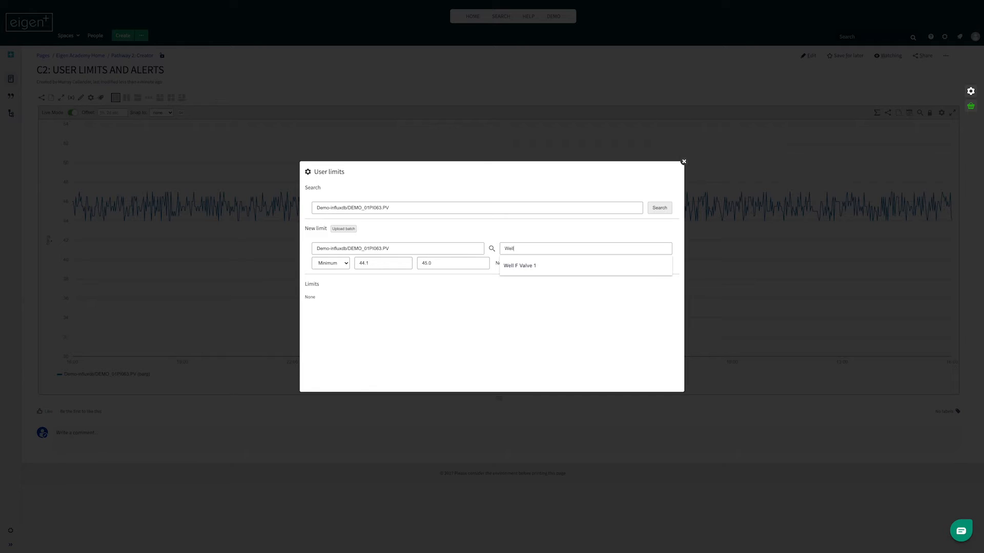
text( F Lo)
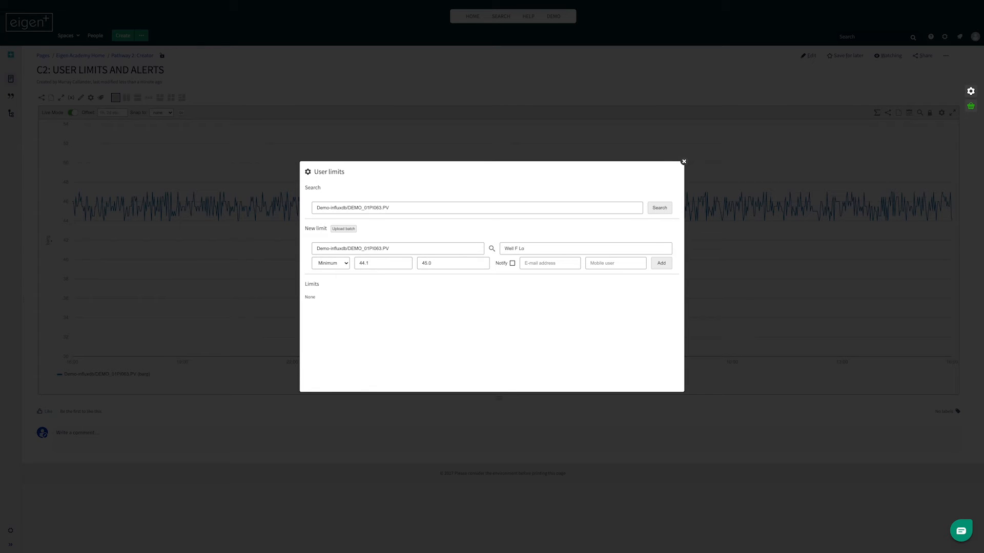
text( Pressure)
click(660, 263)
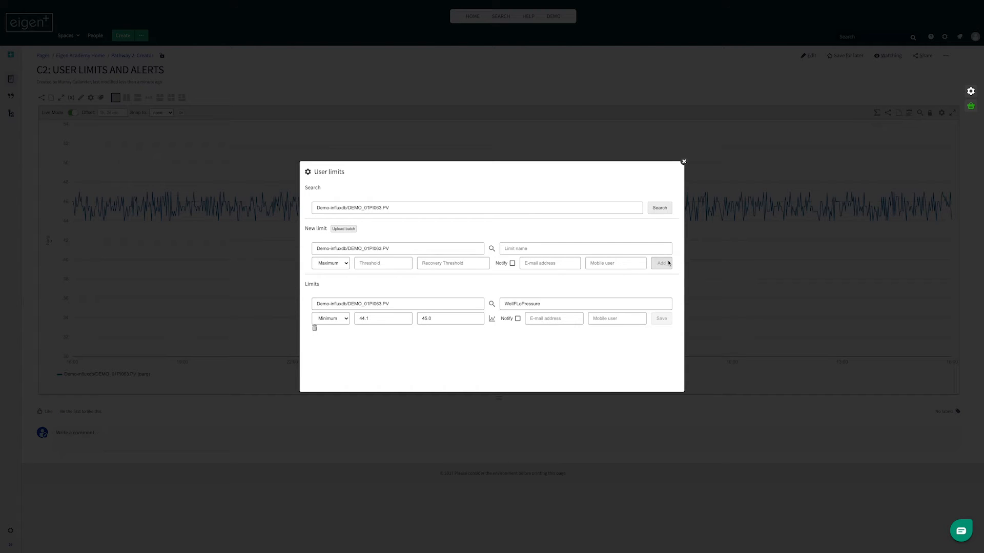
drag(517, 302, 494, 305)
click(546, 304)
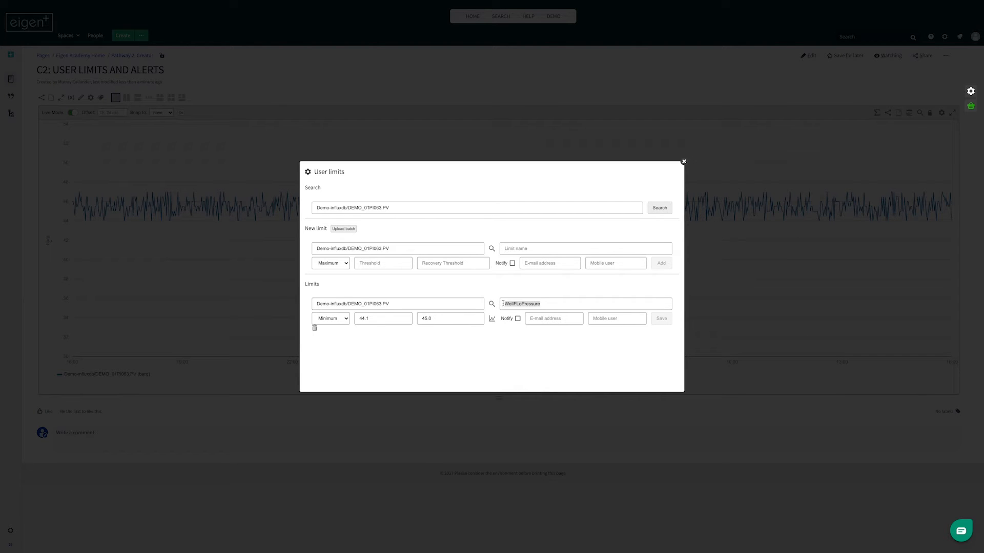
click(683, 161)
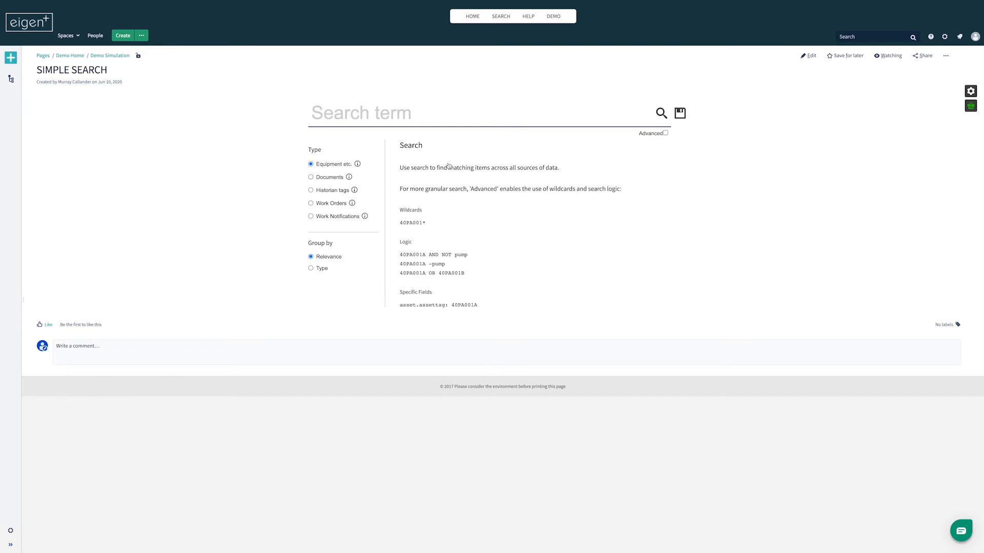
Search the historian tags for 01PI063 and view the trend of the Well F Head Pressure tag with its limit
click(416, 122)
text(01PI063)
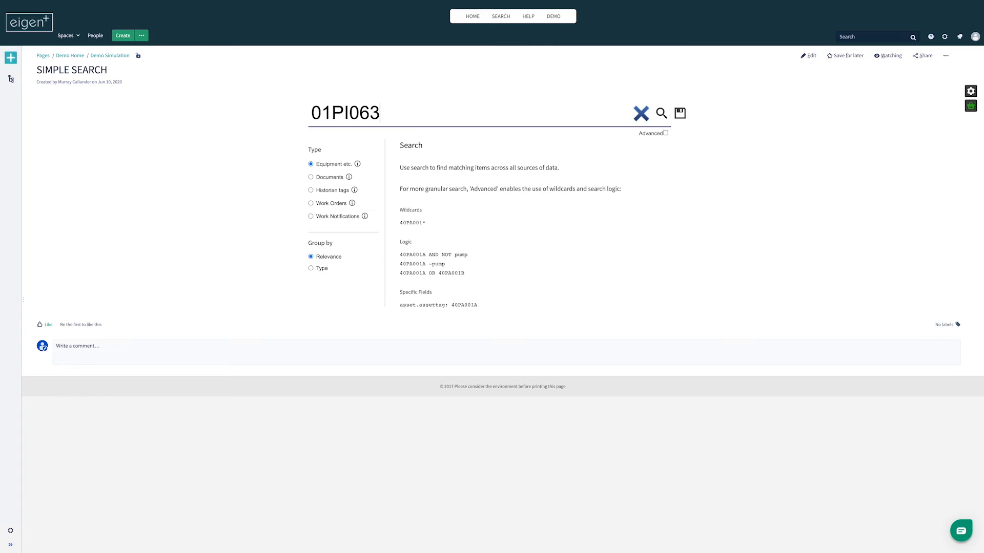
click(334, 191)
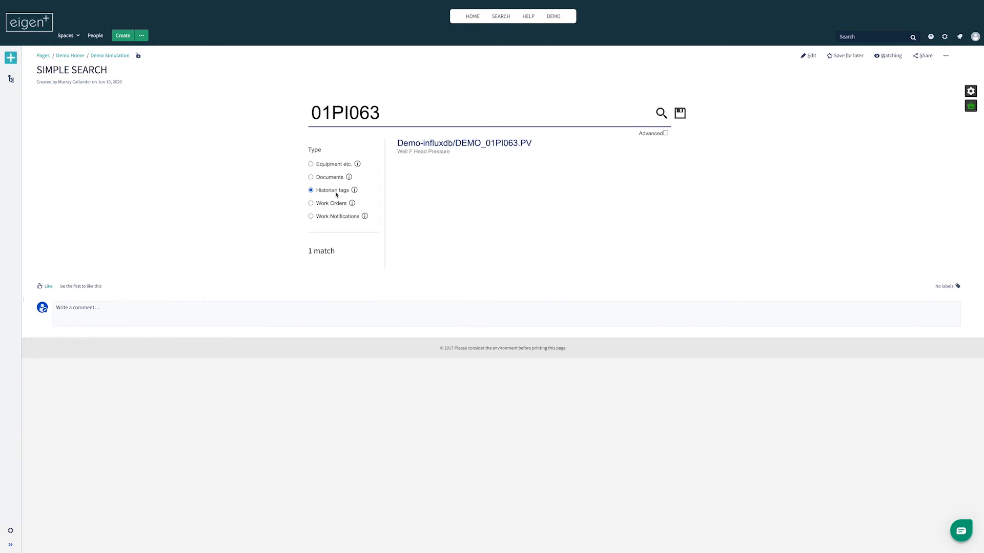
click(455, 149)
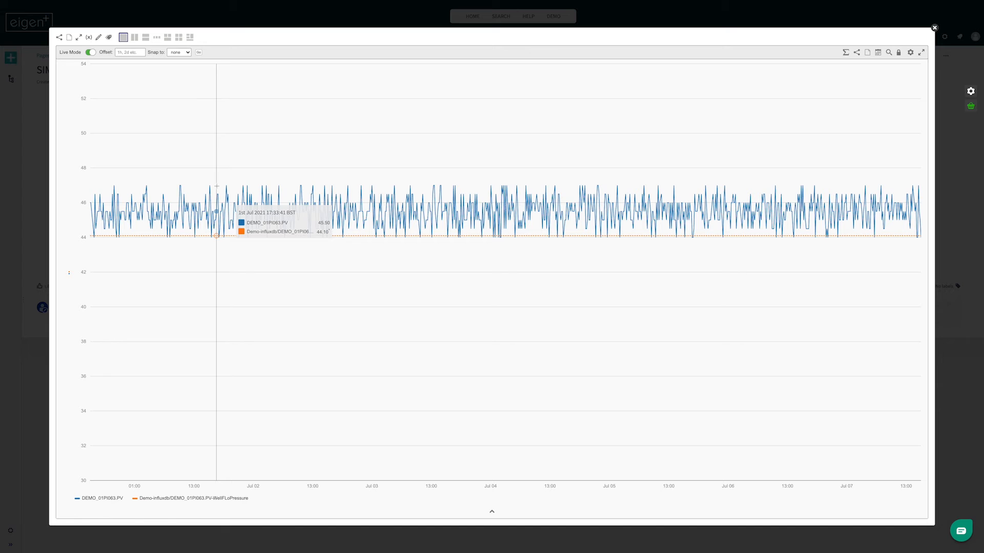
click(934, 28)
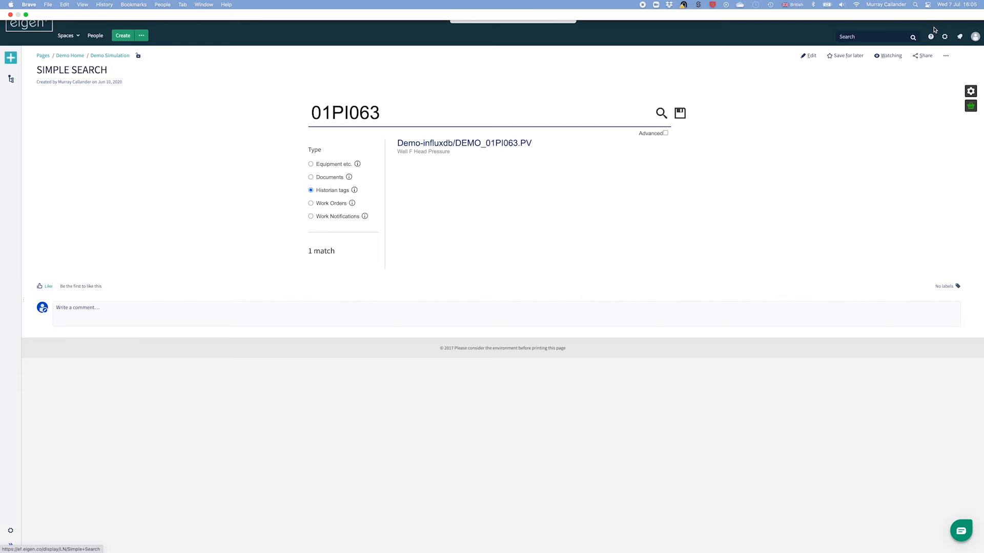
Search the equipment for S06 and view the alerts of the Well_F asset
drag(393, 112, 279, 105)
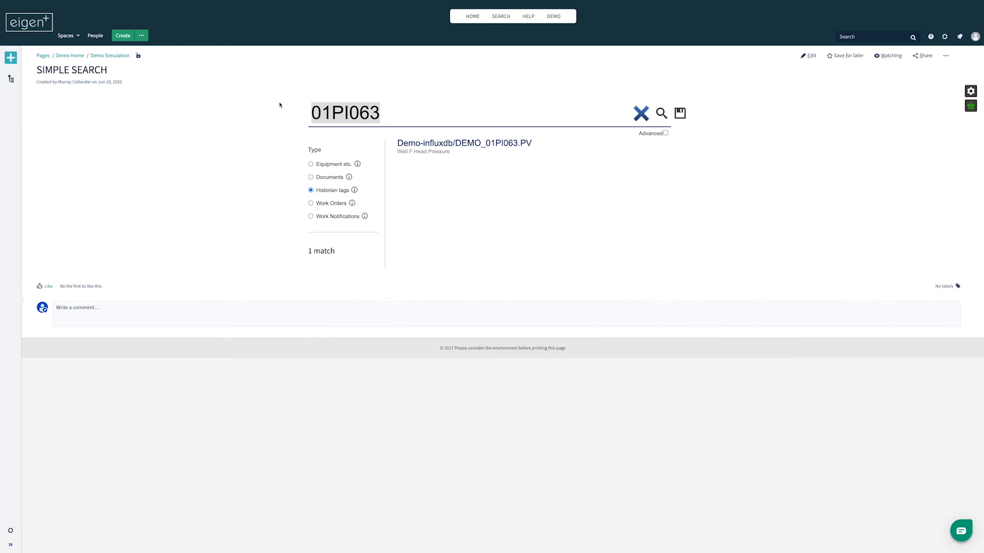
text(S06)
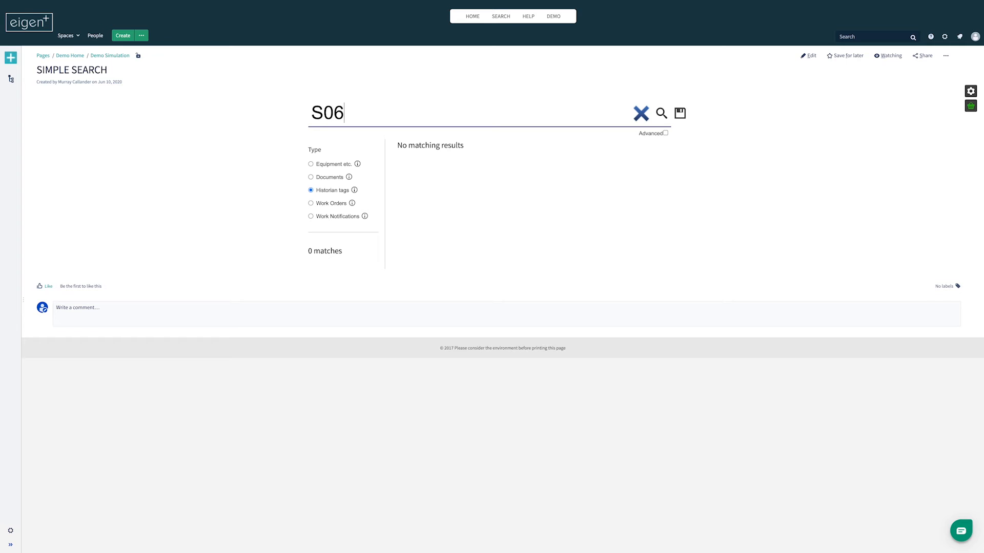
click(323, 164)
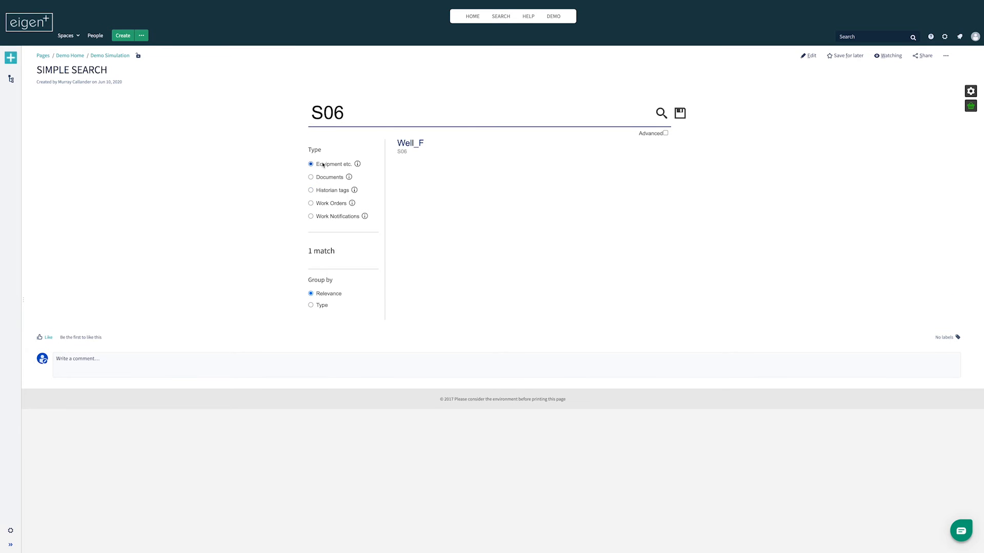
click(410, 143)
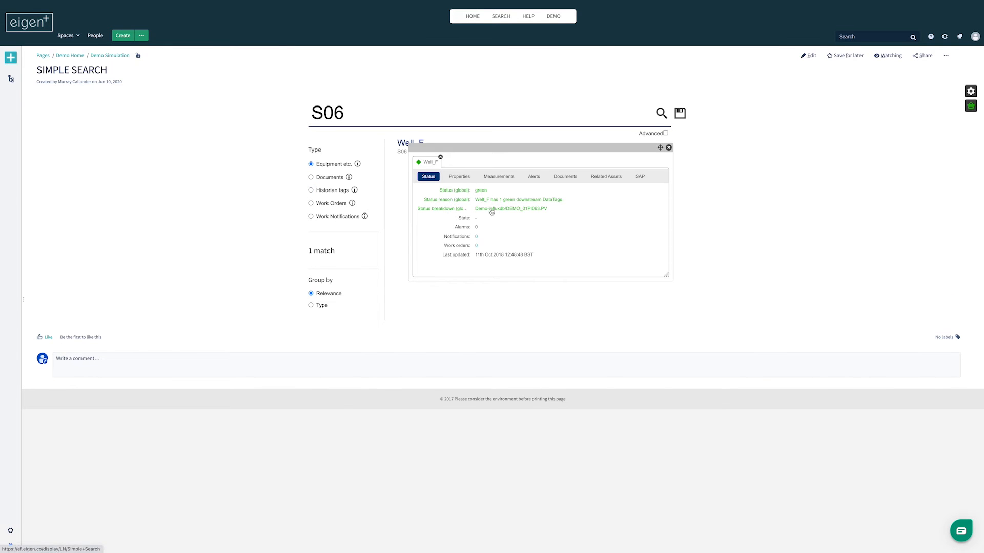
mouse_move(493, 210)
click(536, 177)
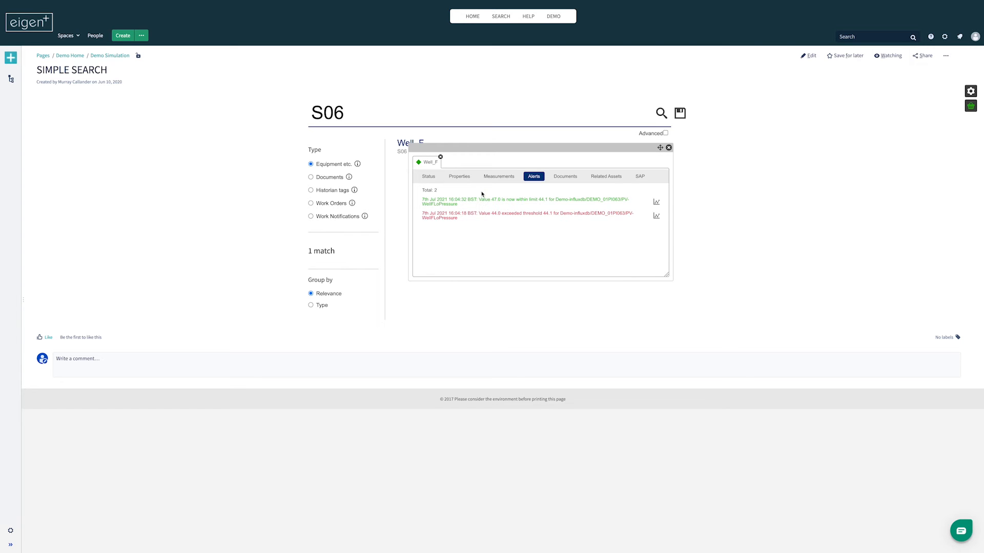
Plot the exceeded-threshold alert zoomed in around its marker, and add the DEMO_01PI063.PV-WellFLoPressure limit to the basket
click(657, 216)
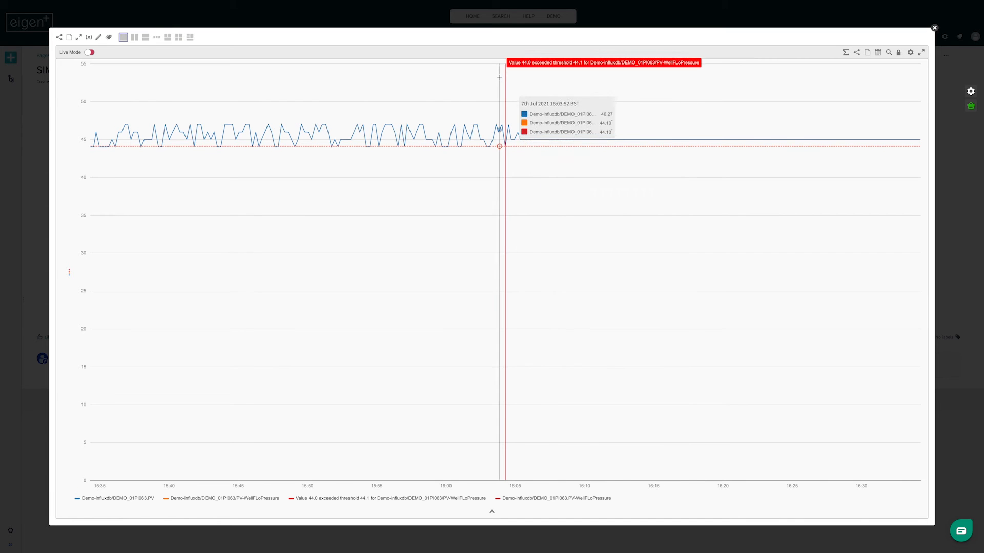
drag(491, 92, 524, 167)
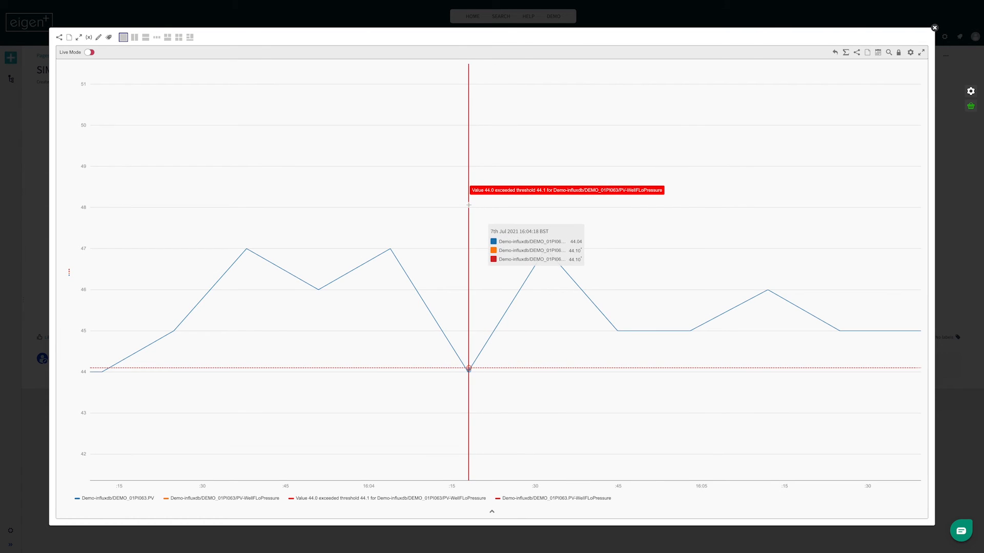
click(532, 502)
click(549, 527)
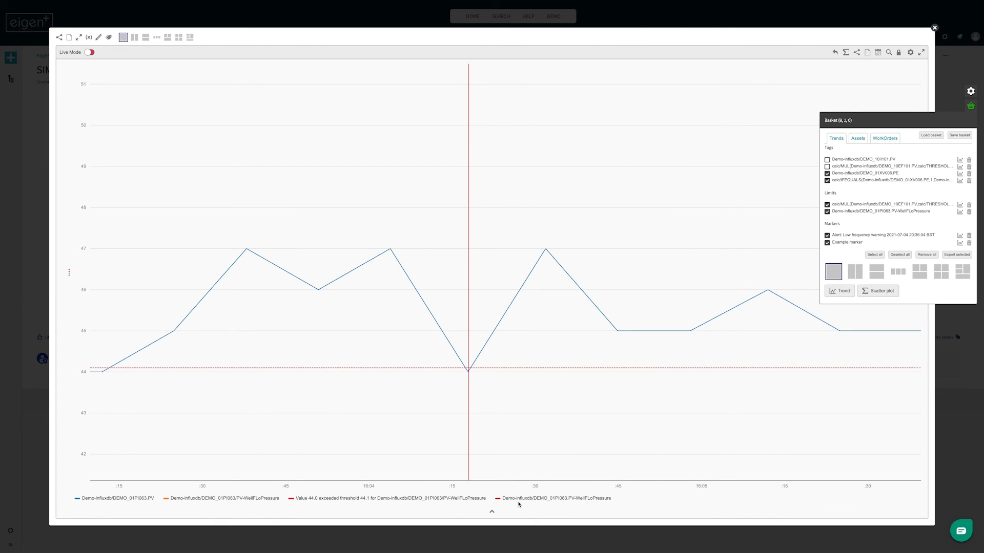
click(970, 106)
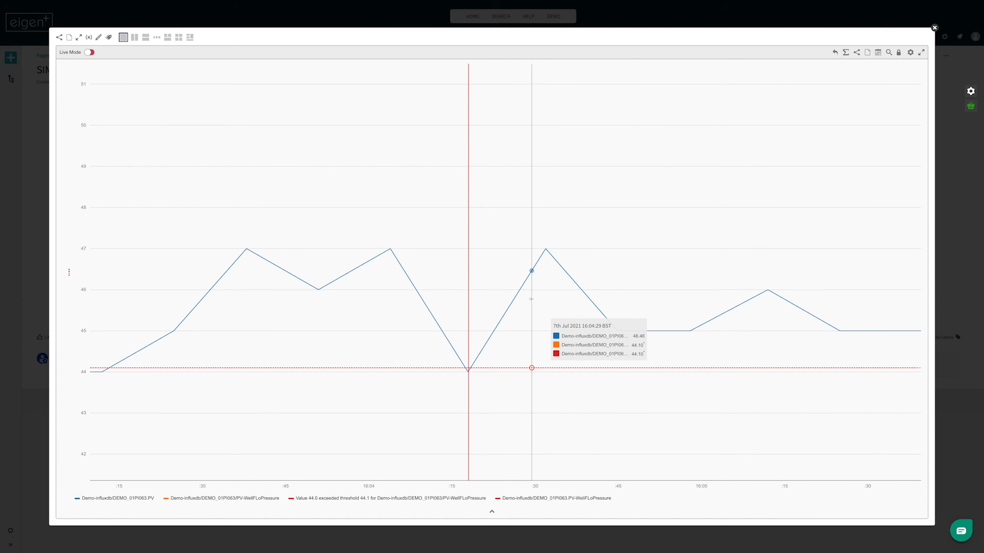
Open the user limits of DEMO_01PI063.PV from the trend and change the WellFLoPressure threshold to 44.5
right_click(118, 499)
click(133, 537)
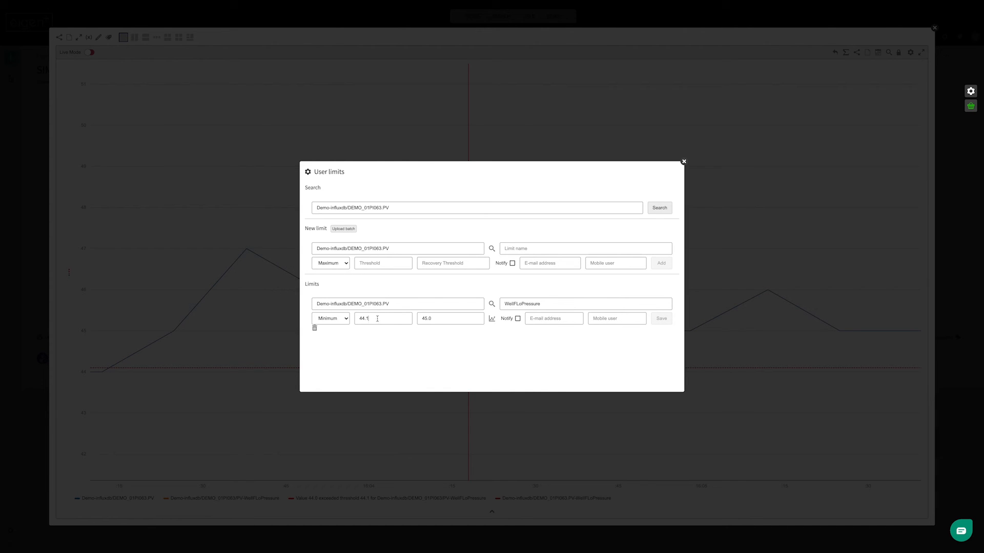
click(385, 318)
key(BackSpace)
key(BackSpace)
text(.5)
Enable notifications for the WellFLoPressure limit with the recipient's e-mail address and mobile user, save it and close the limits and trend windows
click(517, 319)
click(532, 318)
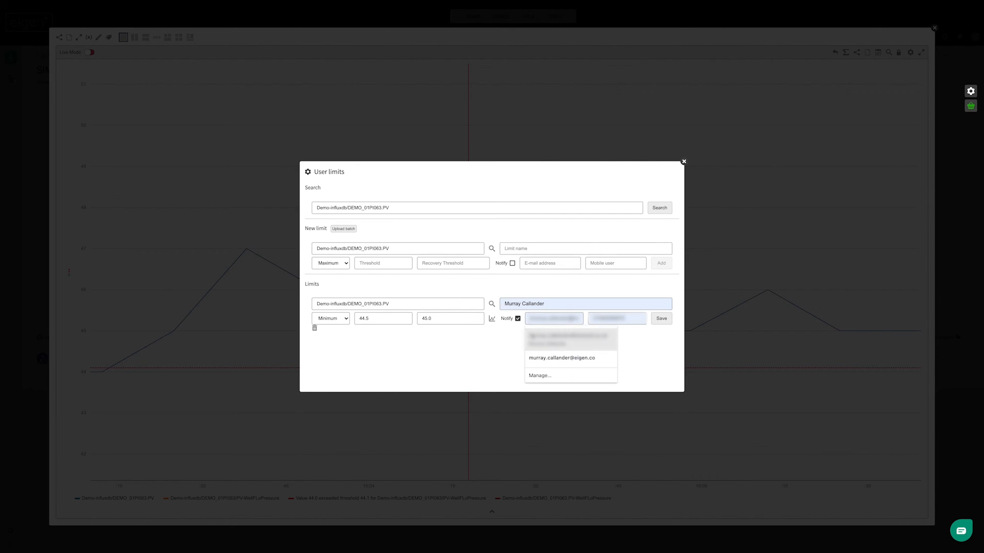
click(561, 358)
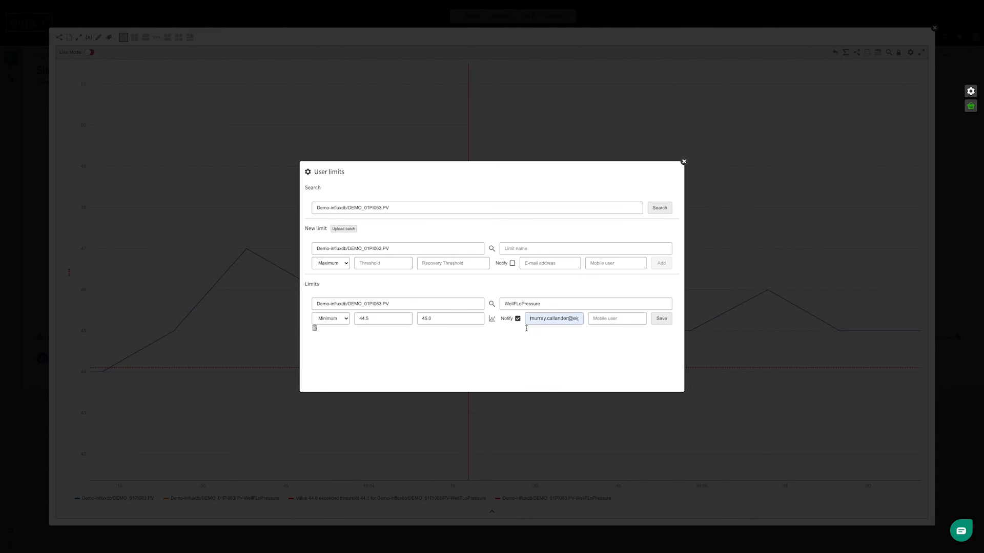
click(603, 319)
text(tws)
click(659, 321)
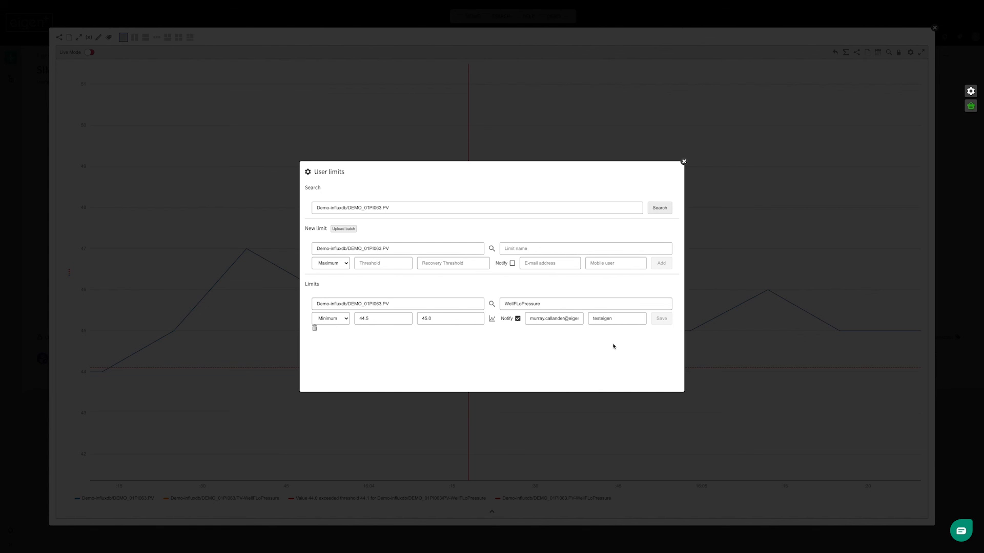
click(684, 161)
click(933, 26)
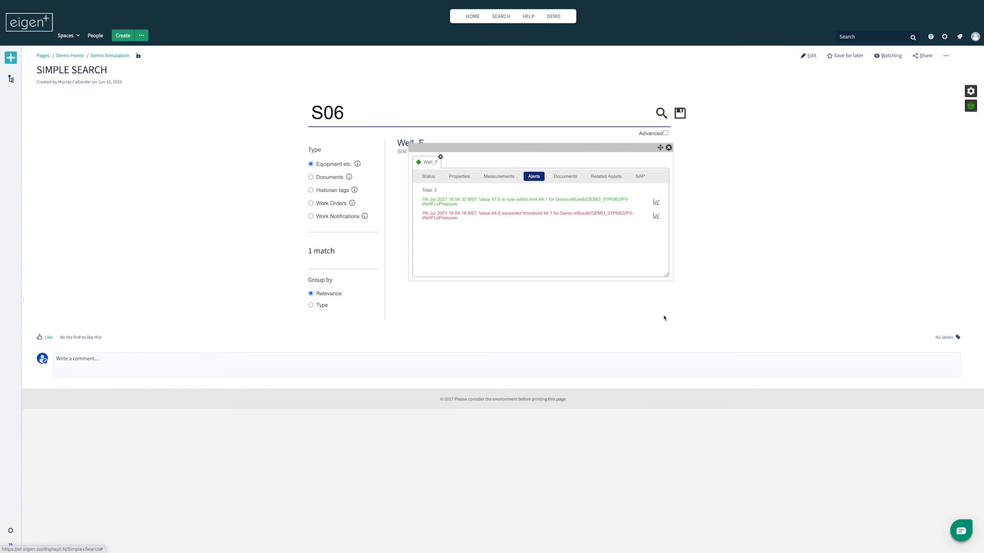
Reopen the Well_F asset details and plot the trend of DEMO_01PI063.PV from its measurements
click(668, 148)
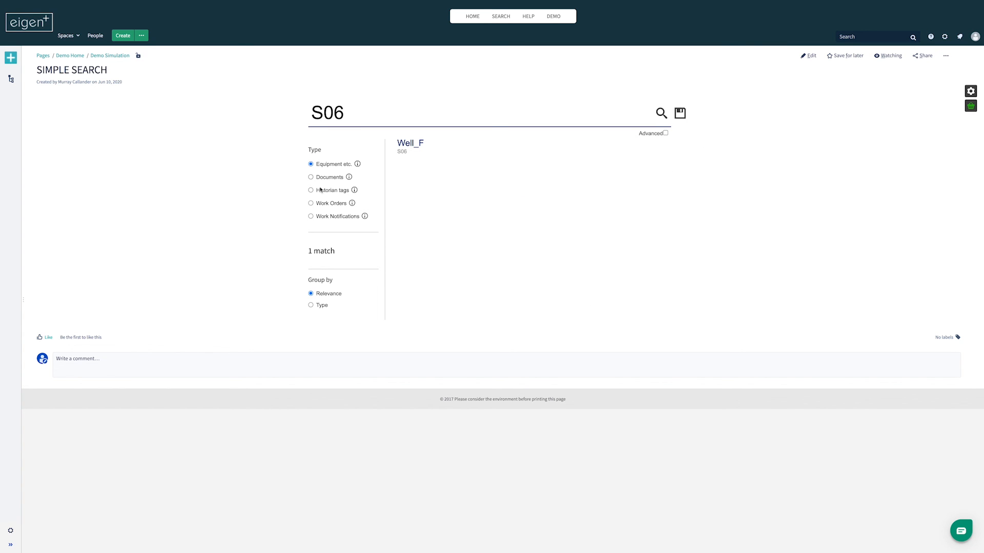
click(408, 145)
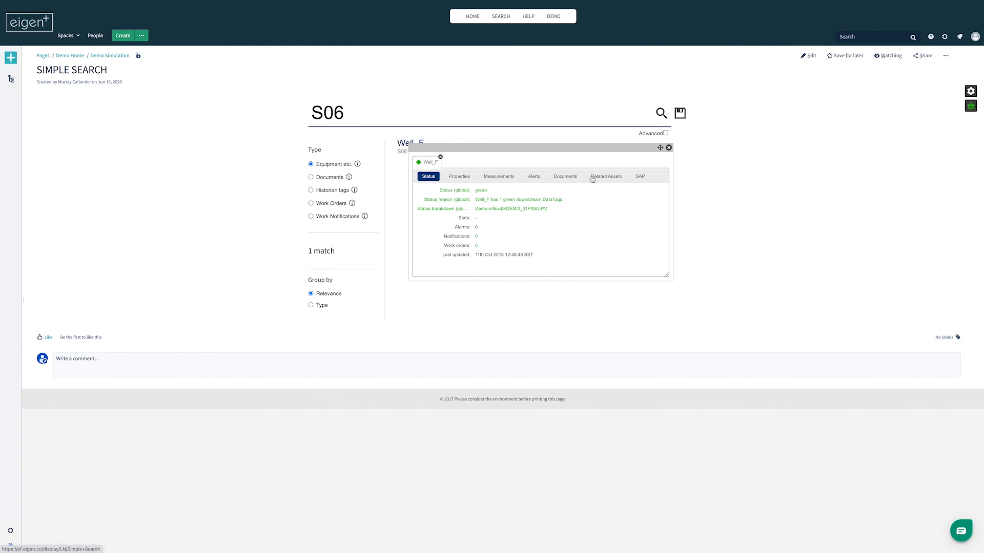
click(495, 177)
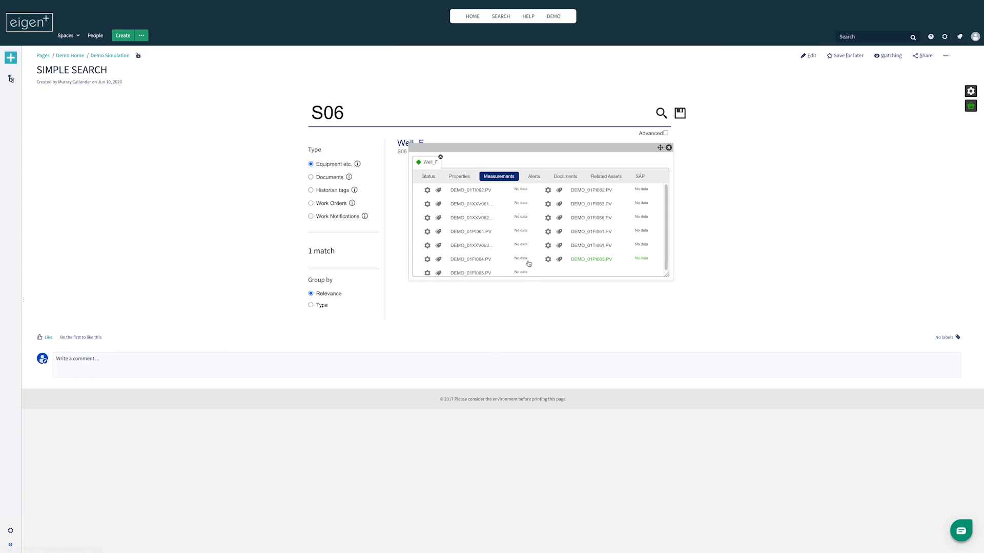
click(642, 260)
click(642, 261)
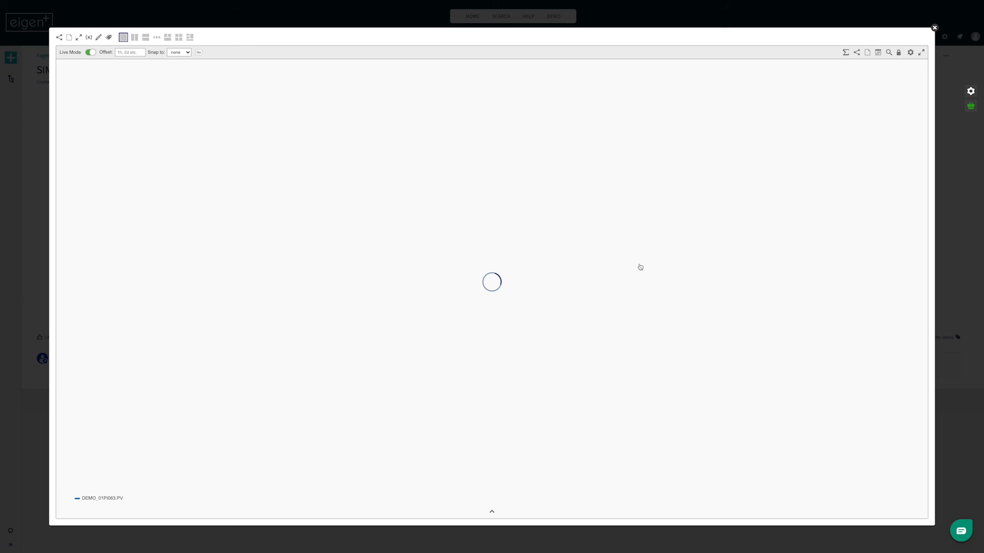